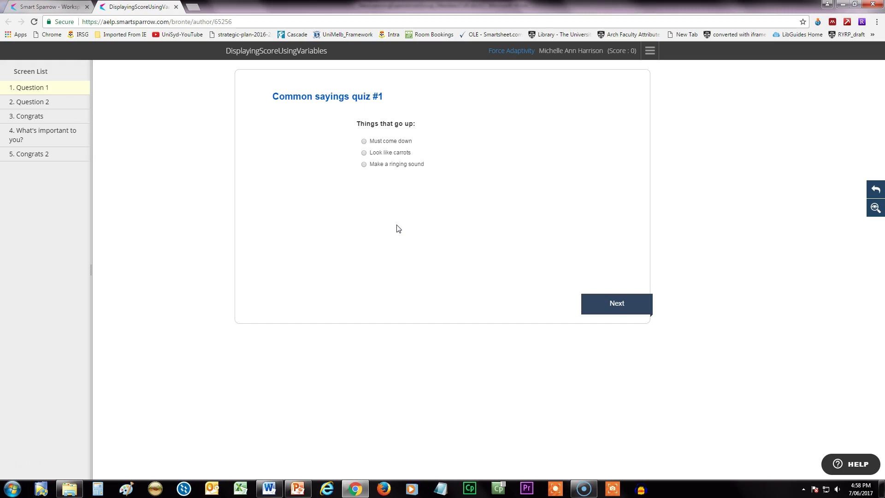
# - In preview, answer 'Must come down' and 'Are better than one' for a 2.0 score, then return to editing
pyautogui.click(363, 141)
pyautogui.click(604, 301)
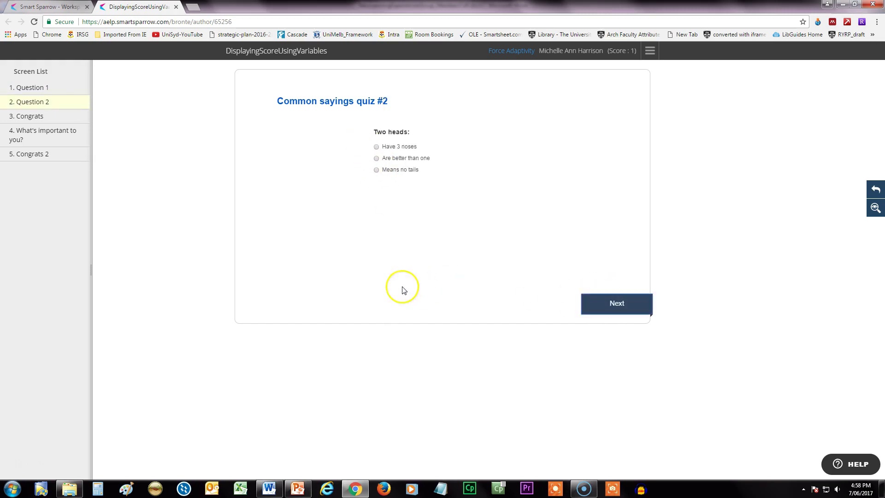
pyautogui.click(377, 159)
pyautogui.click(596, 308)
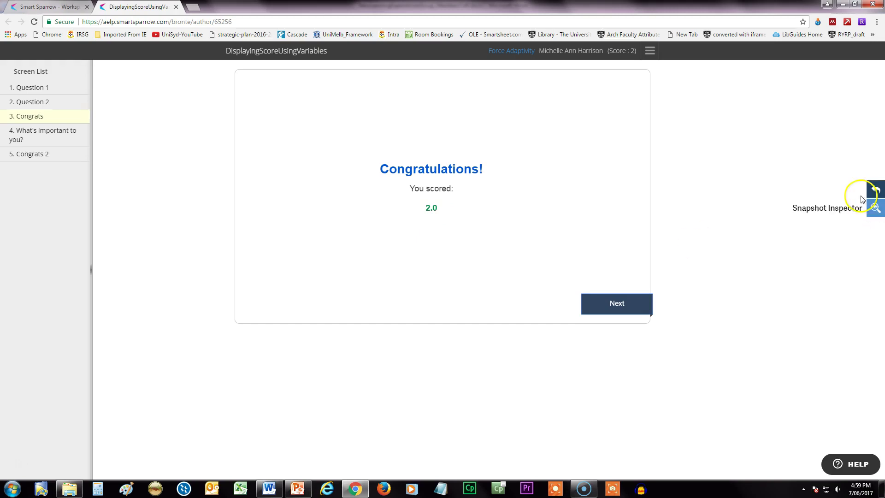
pyautogui.click(878, 192)
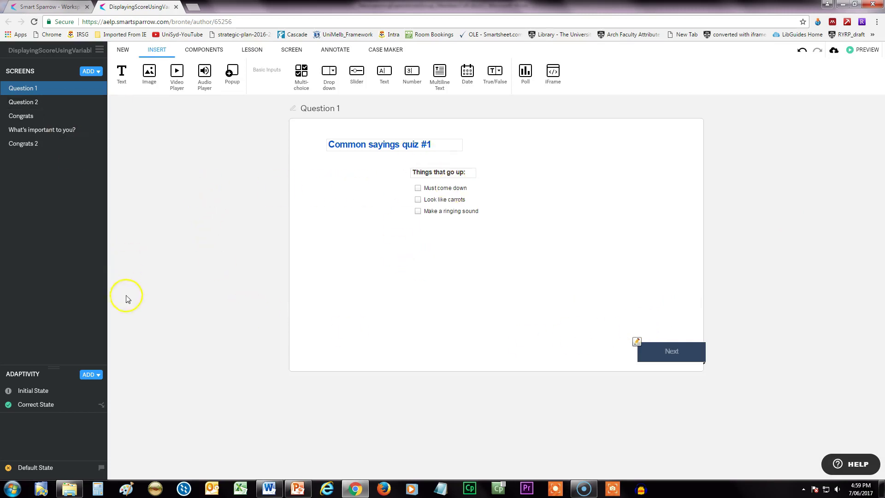
# - View the Congrats screen's score, then switch to the Congrats 2 screen
pyautogui.click(31, 115)
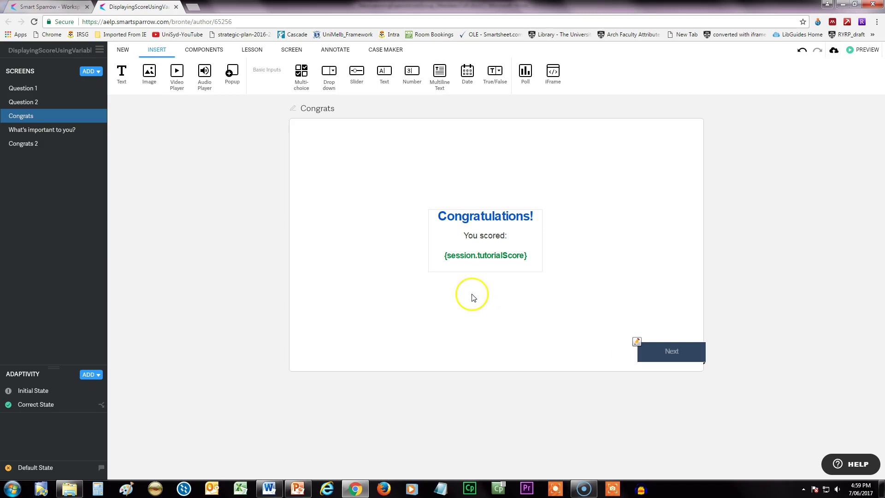
pyautogui.click(17, 144)
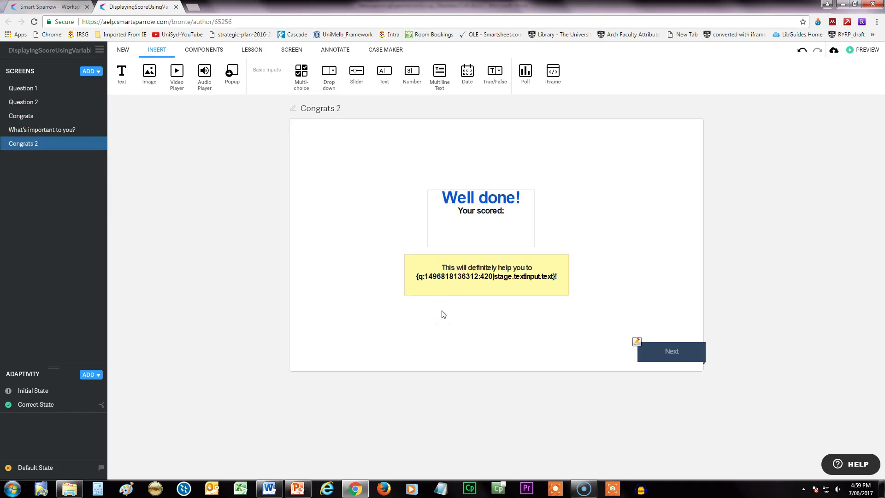
# - Insert session.tutorialScore on the empty line below 'Your scored:' in the Well done! box
pyautogui.click(482, 231)
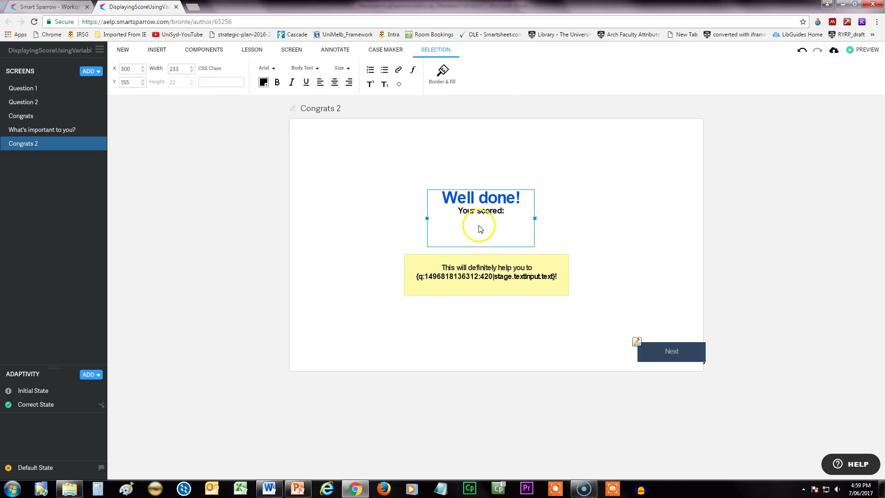
pyautogui.click(477, 230)
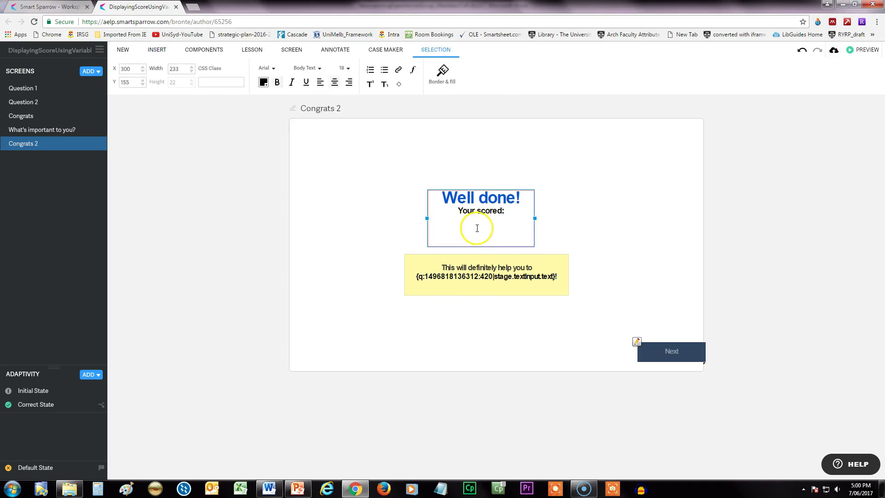
pyautogui.click(444, 226)
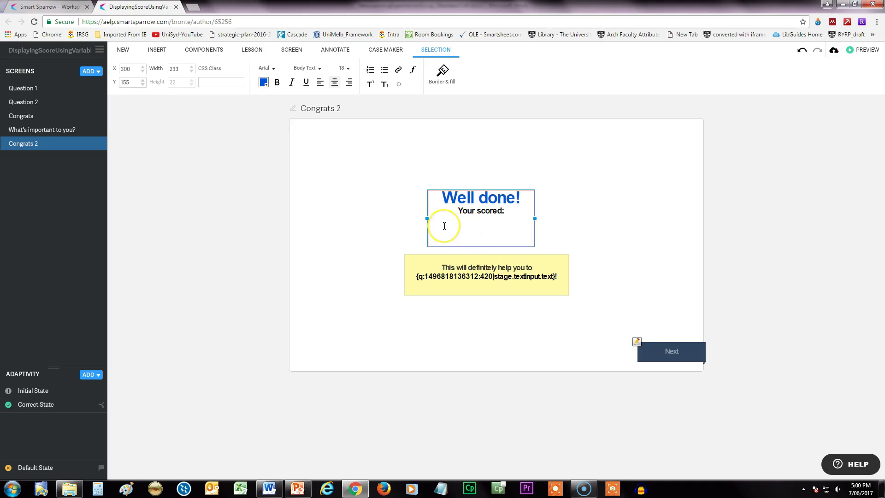
pyautogui.click(399, 86)
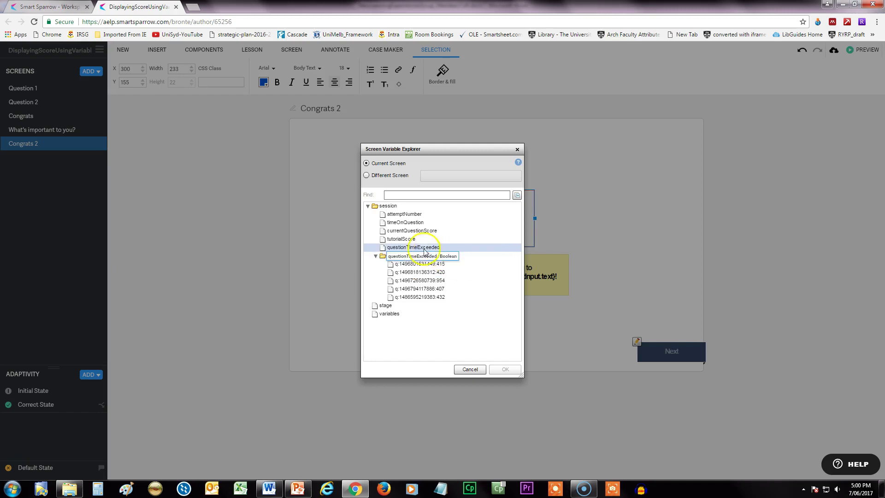
pyautogui.click(401, 239)
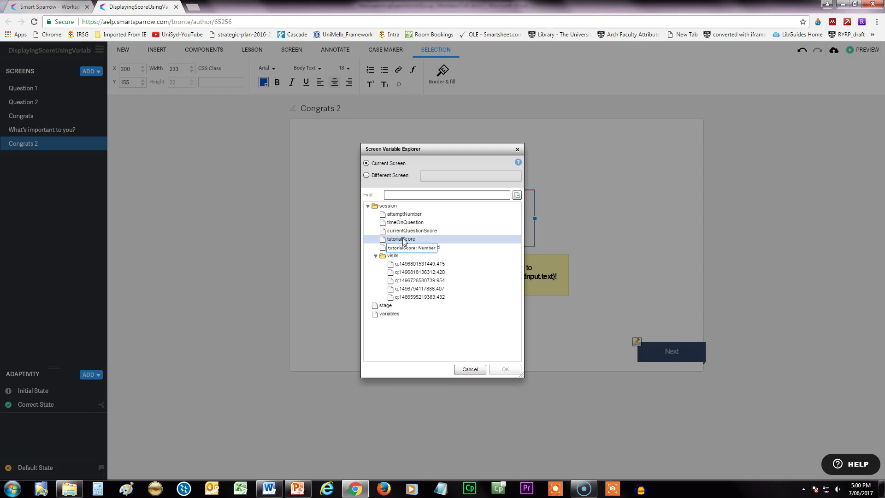
pyautogui.click(403, 241)
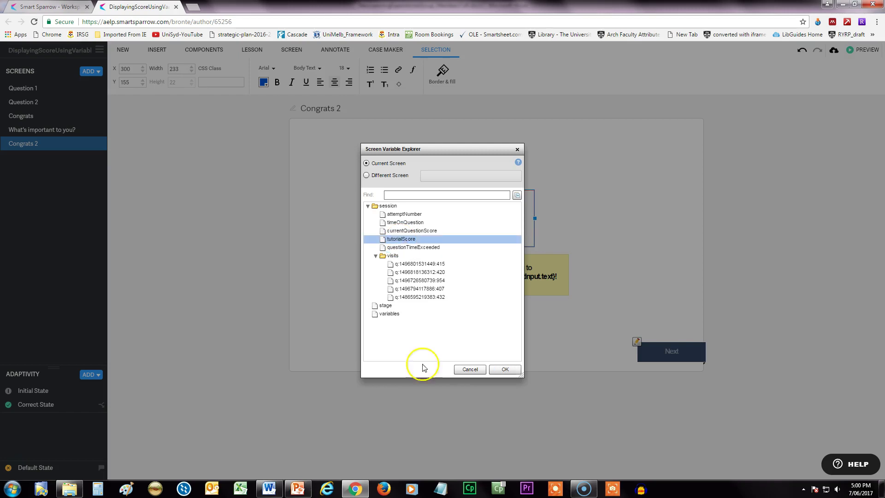
pyautogui.click(505, 370)
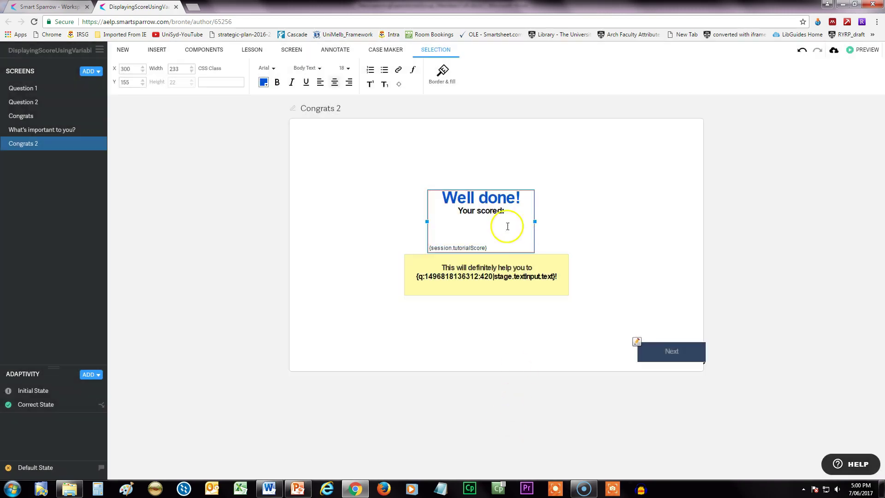
# - Make the score variable bold and centred, and remove the empty line above it
pyautogui.moveTo(488, 248); pyautogui.dragTo(428, 247)
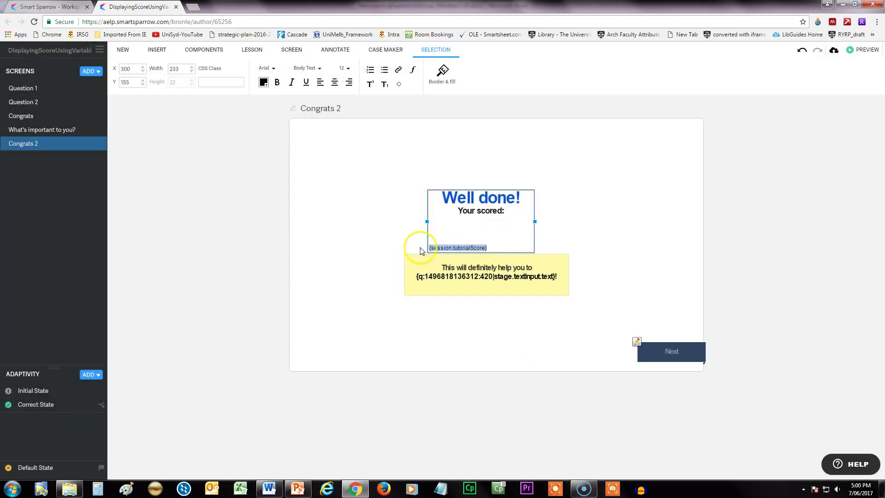
pyautogui.click(277, 83)
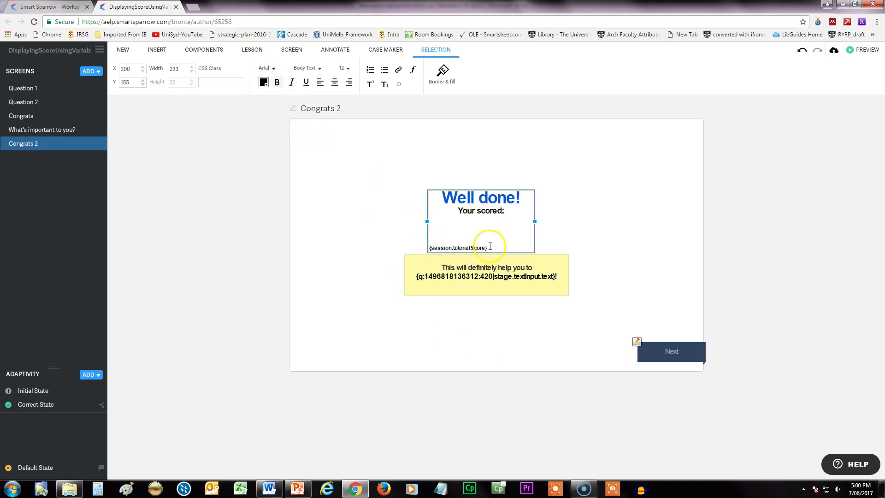
pyautogui.moveTo(488, 248); pyautogui.dragTo(426, 247)
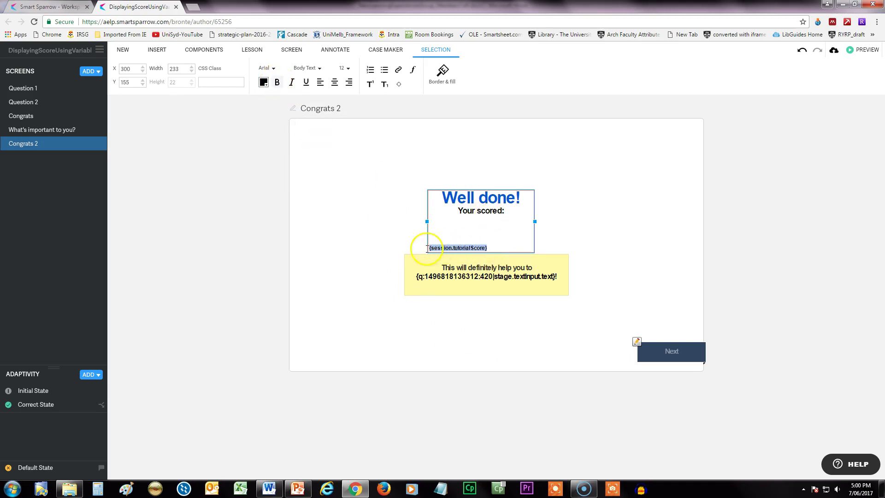
pyautogui.click(335, 83)
pyautogui.click(477, 231)
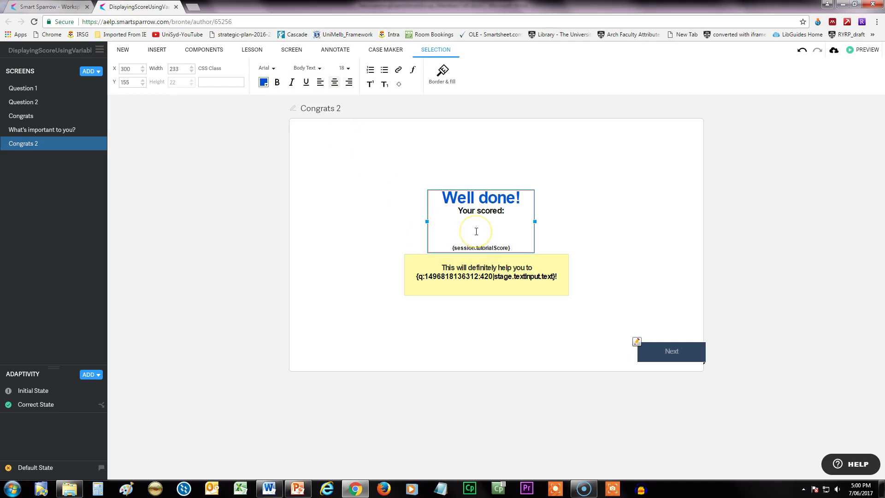
pyautogui.press('BackSpace')
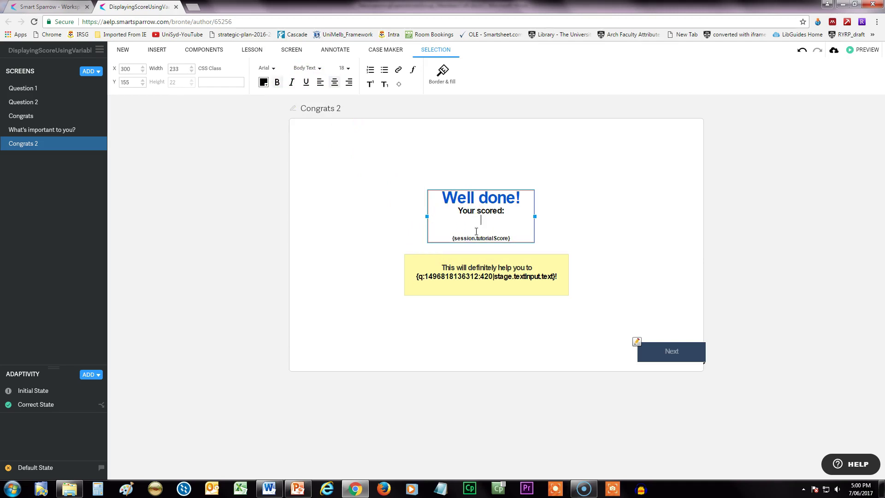
pyautogui.press('Delete')
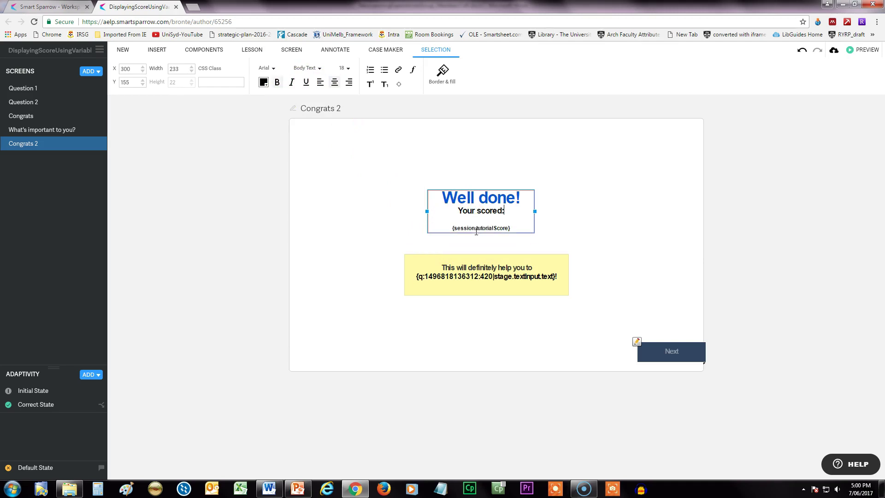
# - Set the {session.tutorialScore} line to font size 16
pyautogui.click(518, 227)
pyautogui.moveTo(517, 227); pyautogui.dragTo(443, 227)
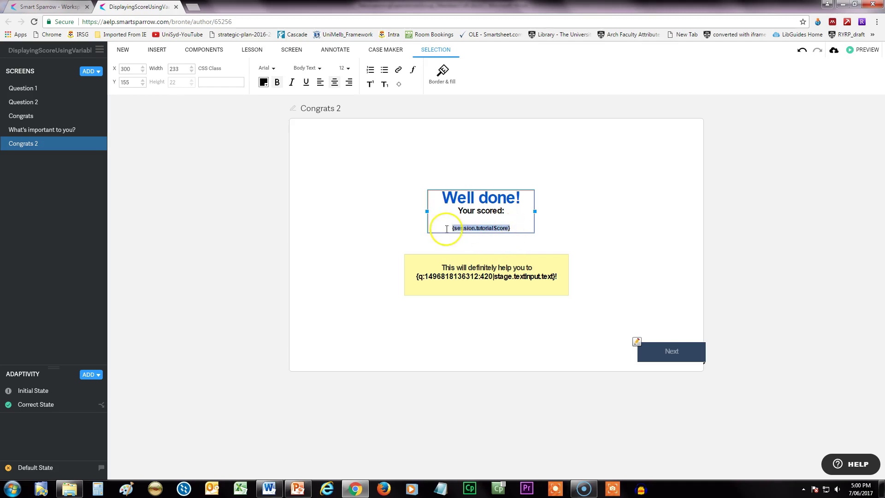
pyautogui.click(347, 69)
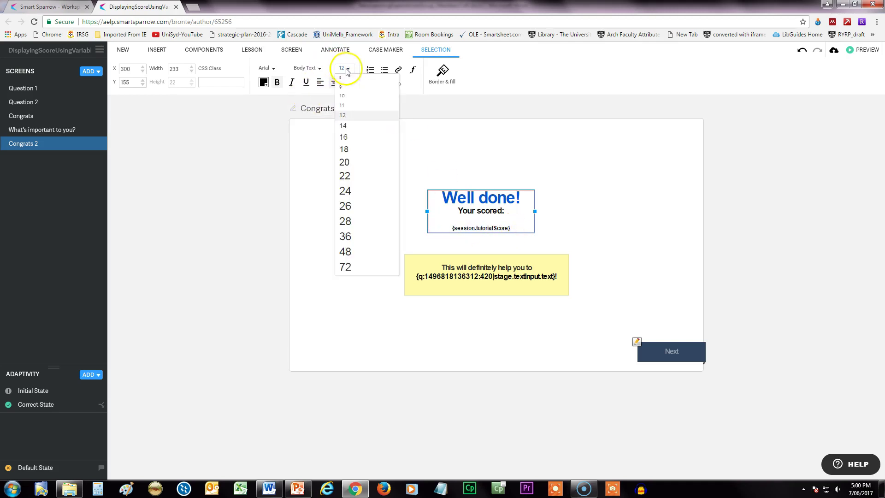
pyautogui.click(343, 136)
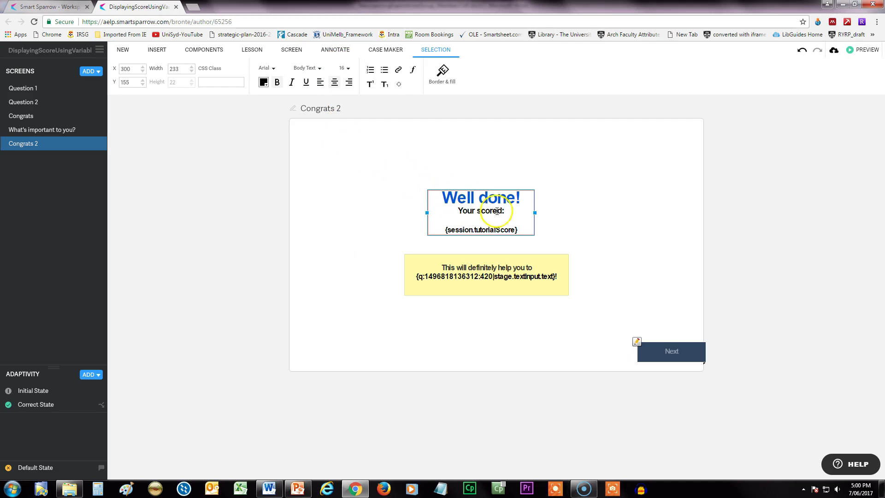
# - Colour the {session.tutorialScore} text blue (#0356D6)
pyautogui.moveTo(530, 227); pyautogui.dragTo(442, 226)
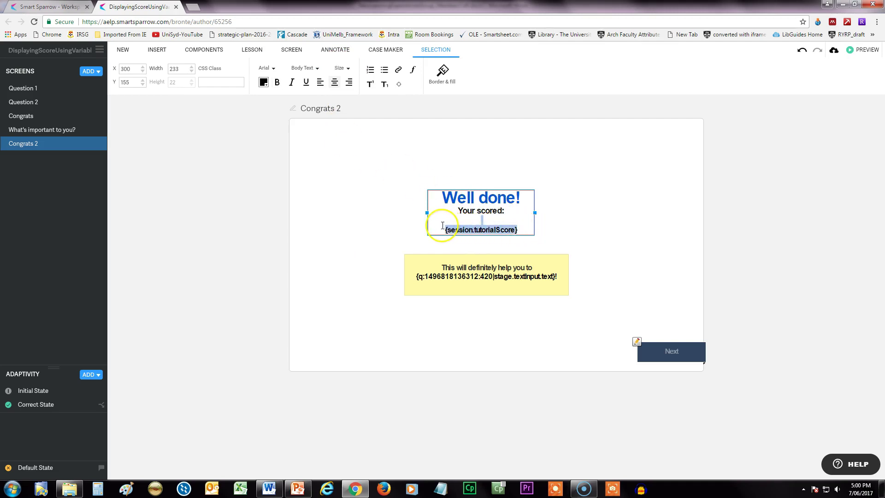
pyautogui.click(515, 229)
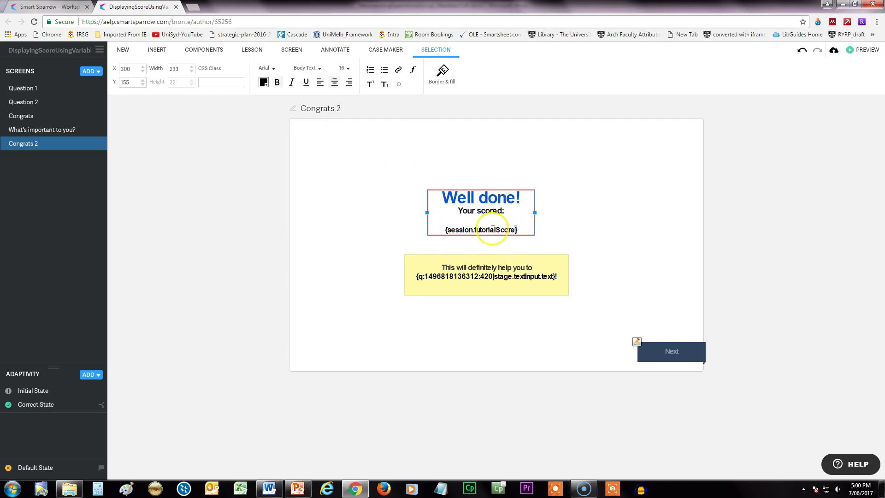
pyautogui.moveTo(493, 229); pyautogui.dragTo(446, 229)
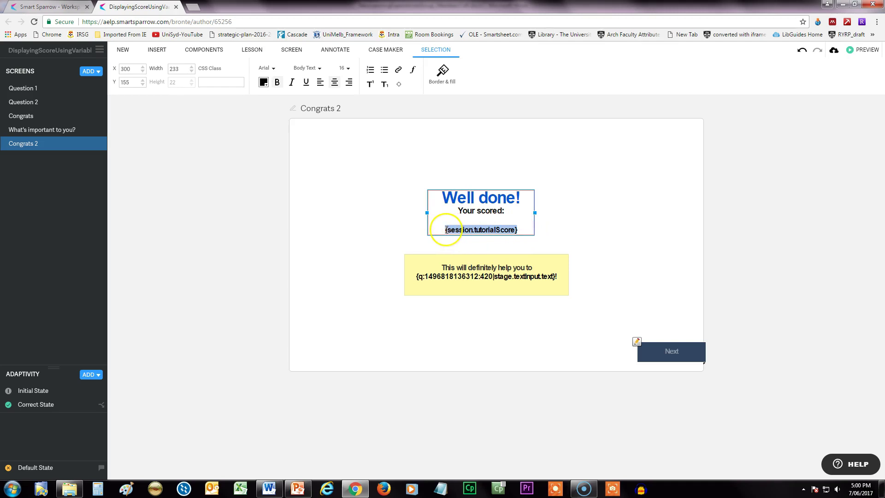
pyautogui.click(265, 84)
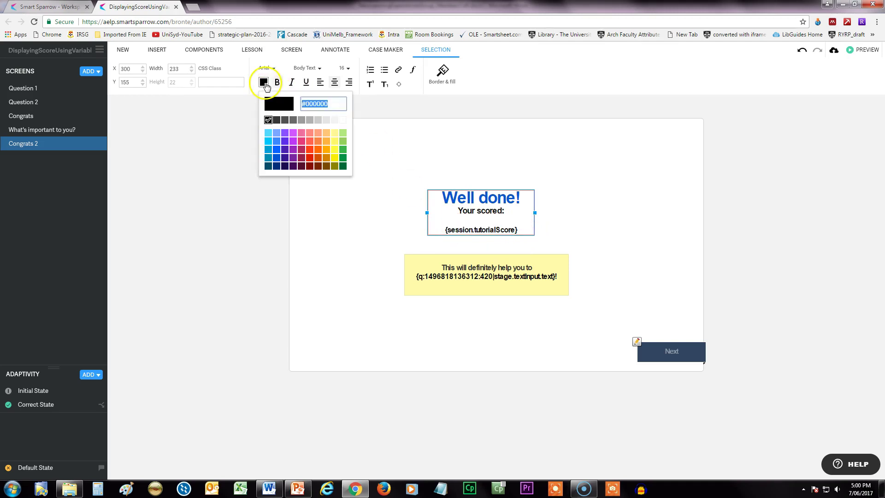
pyautogui.click(276, 157)
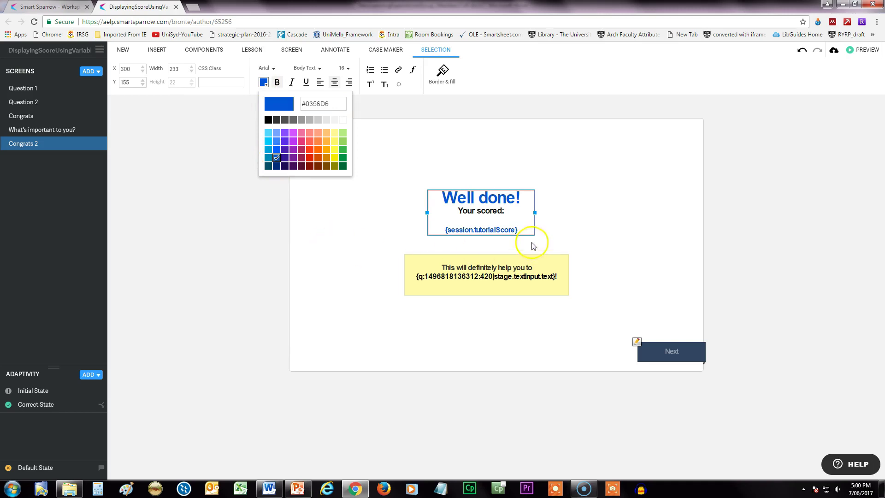
pyautogui.click(582, 230)
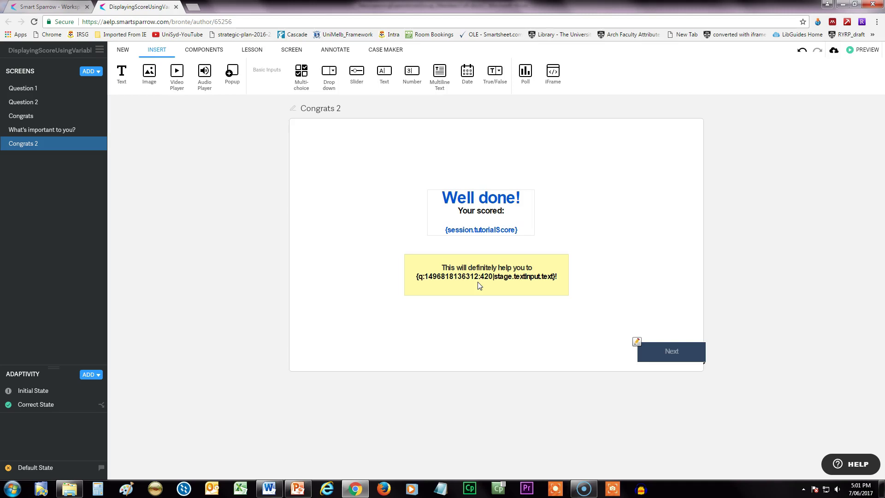
pyautogui.click(36, 131)
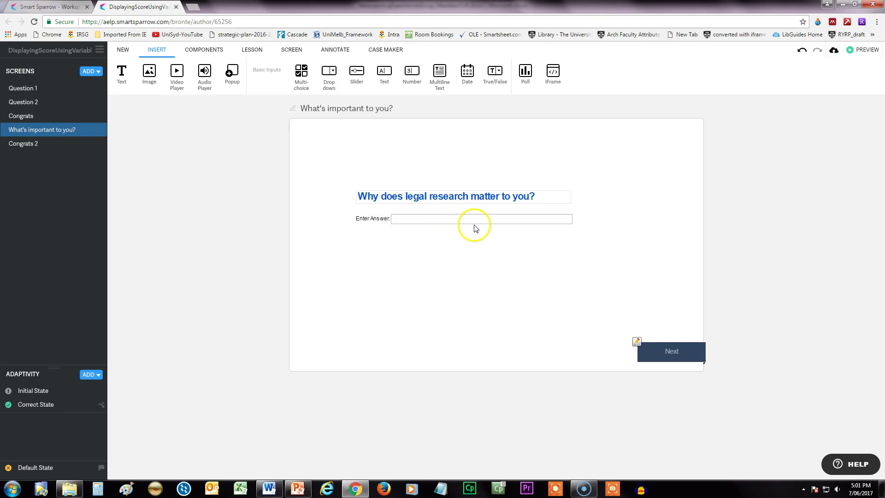
pyautogui.click(55, 146)
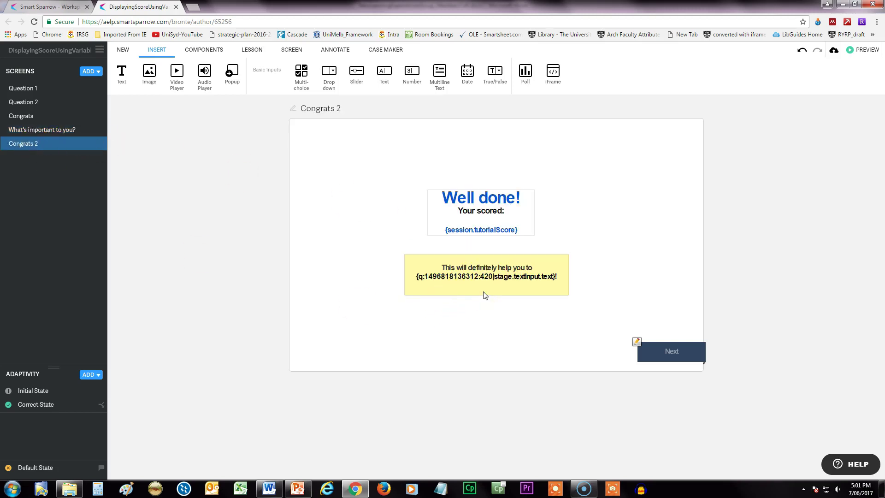
pyautogui.click(561, 277)
pyautogui.click(561, 277)
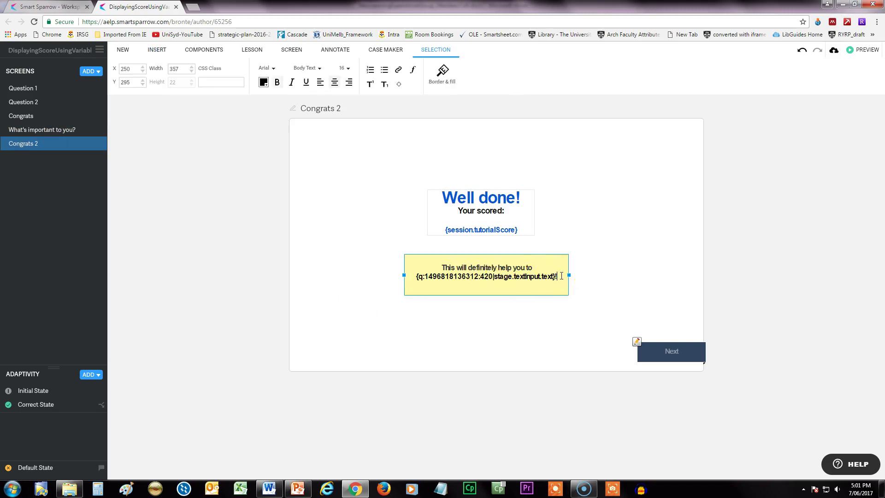
pyautogui.press('Return')
pyautogui.click(481, 281)
pyautogui.click(398, 85)
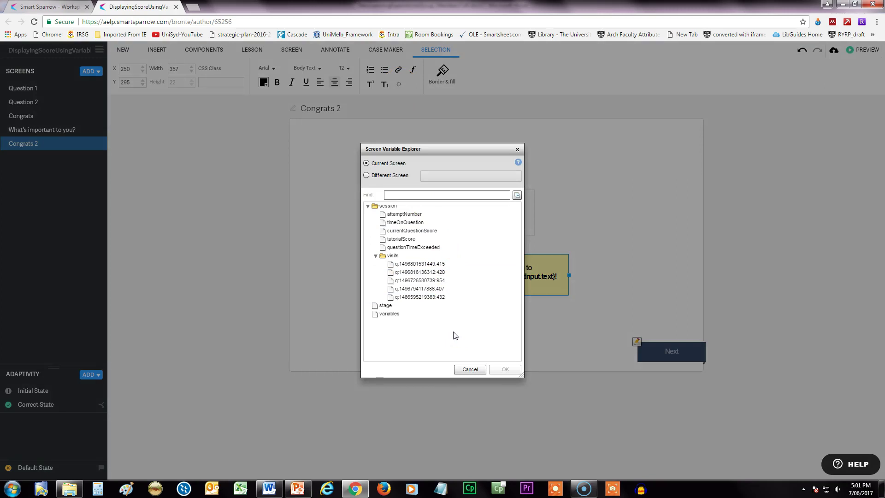
pyautogui.click(367, 177)
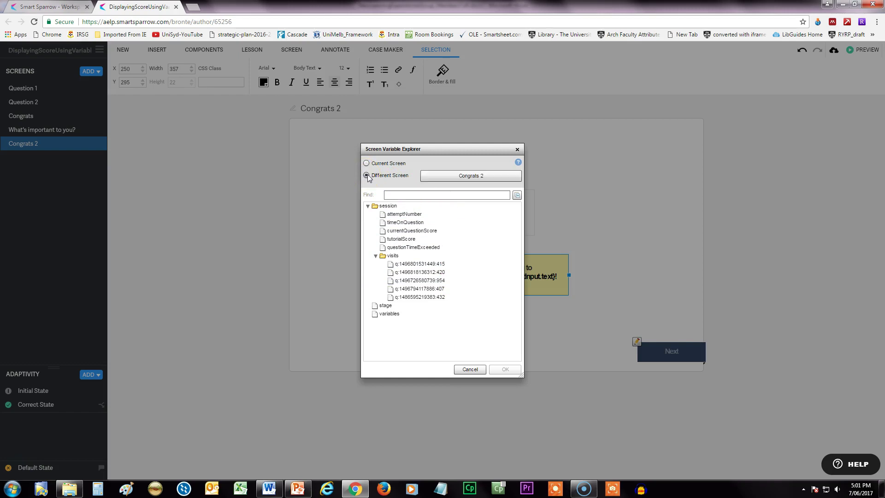
pyautogui.click(471, 175)
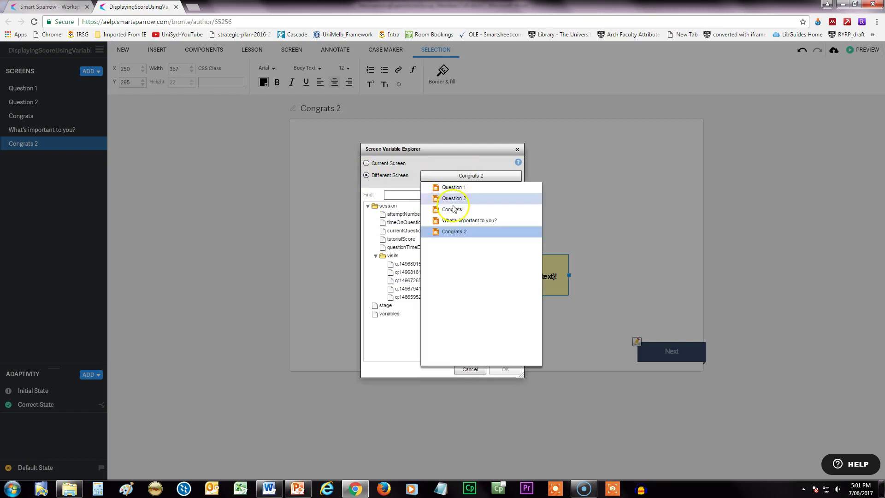
pyautogui.click(455, 221)
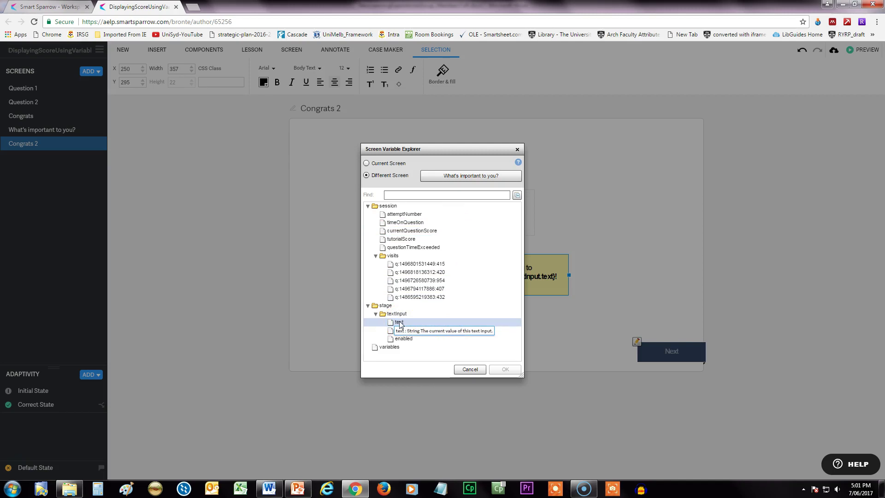
pyautogui.click(462, 370)
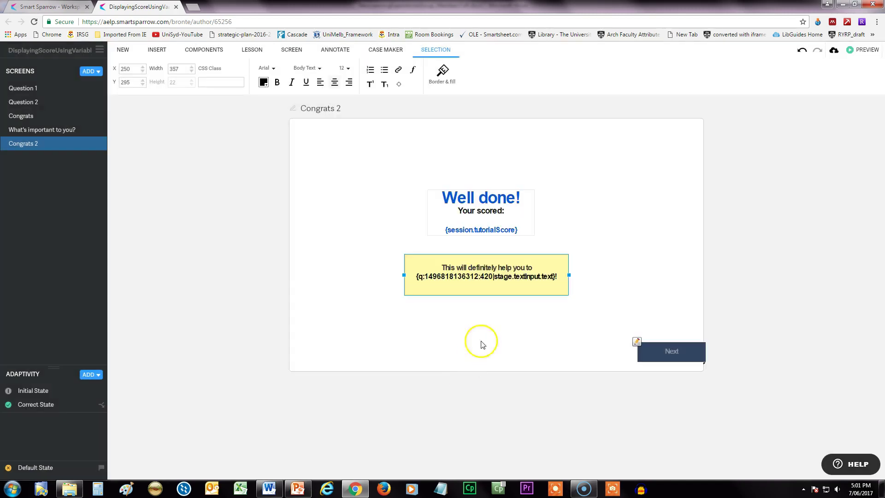
pyautogui.click(491, 281)
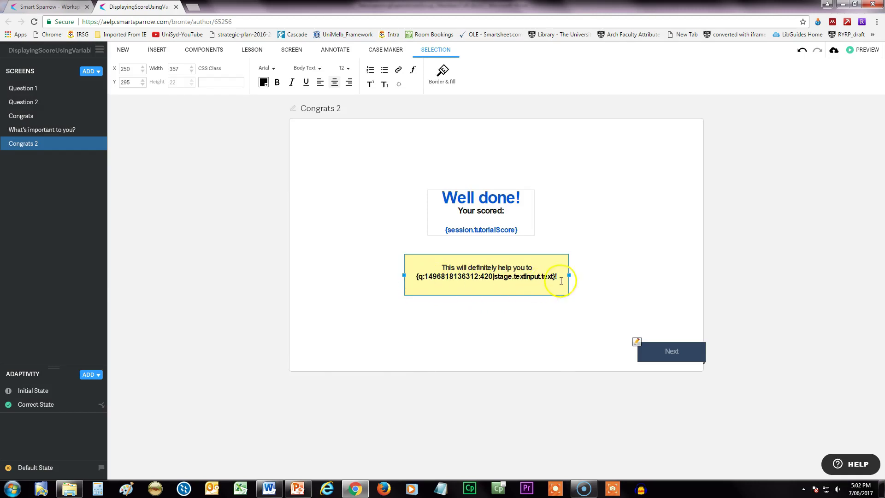
pyautogui.click(429, 276)
pyautogui.click(555, 275)
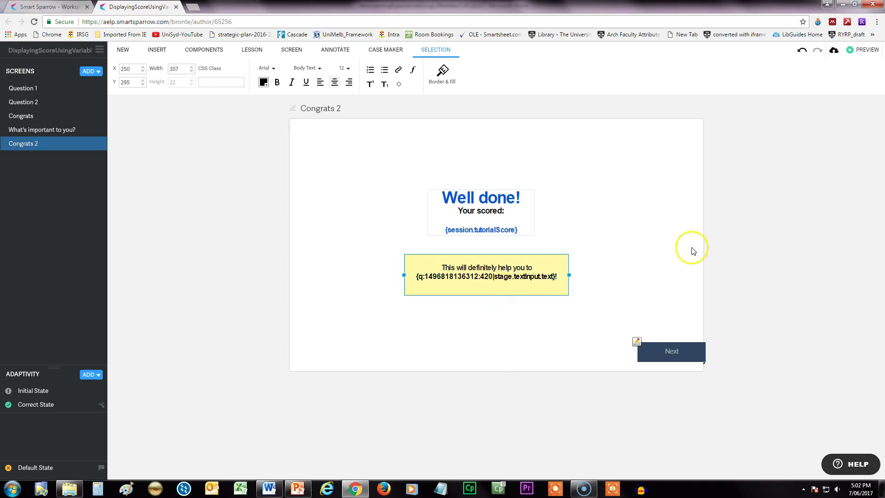
# - In preview, answer 'Must come down' on quiz #1 and 'Are better than one' on quiz #2
pyautogui.click(660, 180)
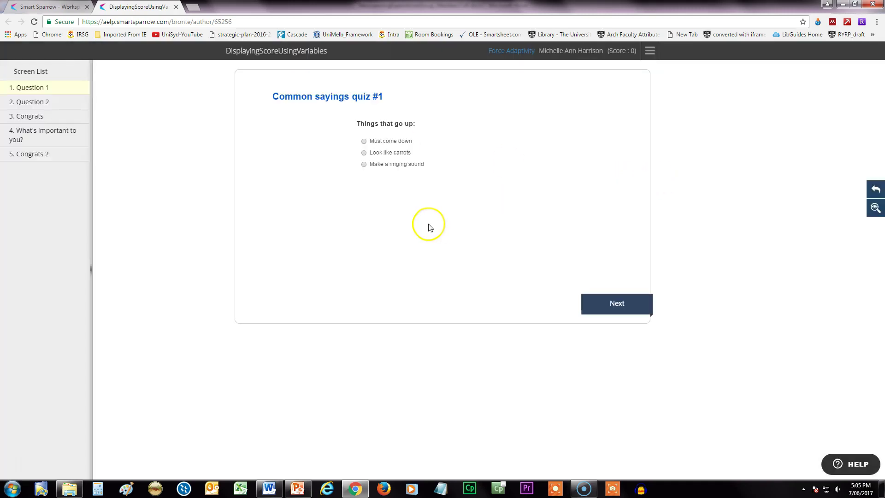
pyautogui.click(364, 141)
pyautogui.click(617, 304)
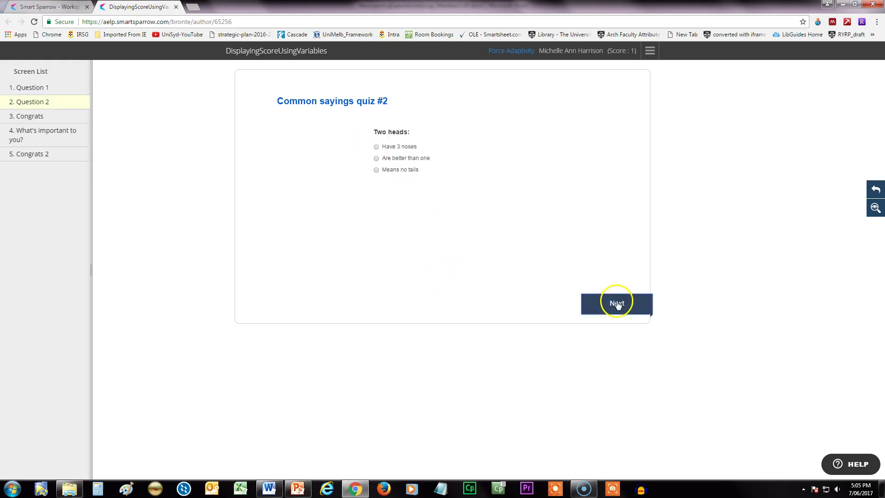
pyautogui.click(378, 159)
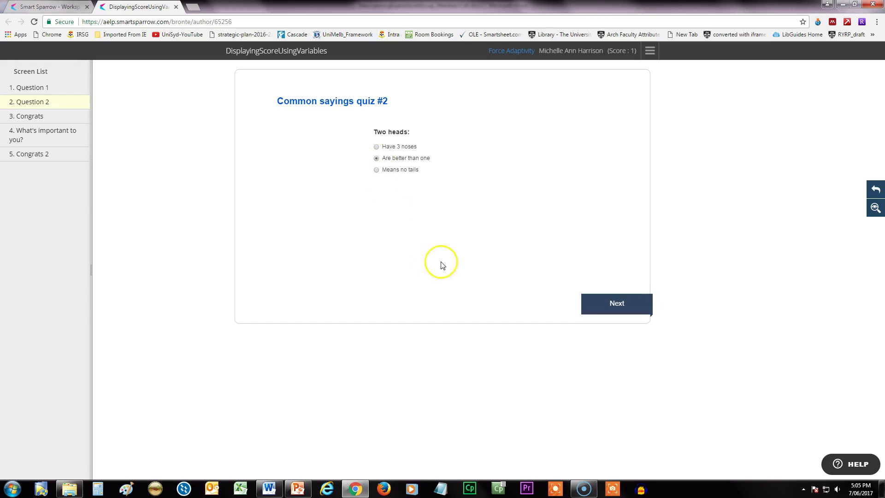
pyautogui.click(609, 301)
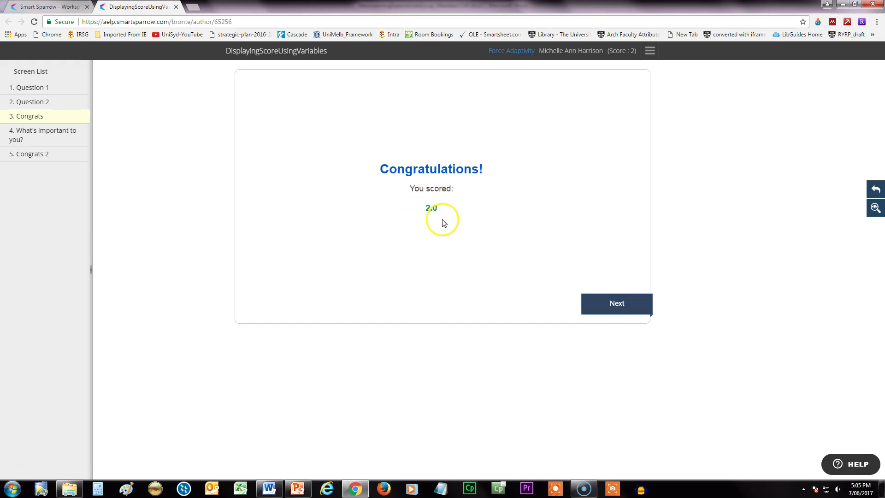
# - Continue past Congrats, answer the legal research question, and submit to reach Congrats 2
pyautogui.click(609, 303)
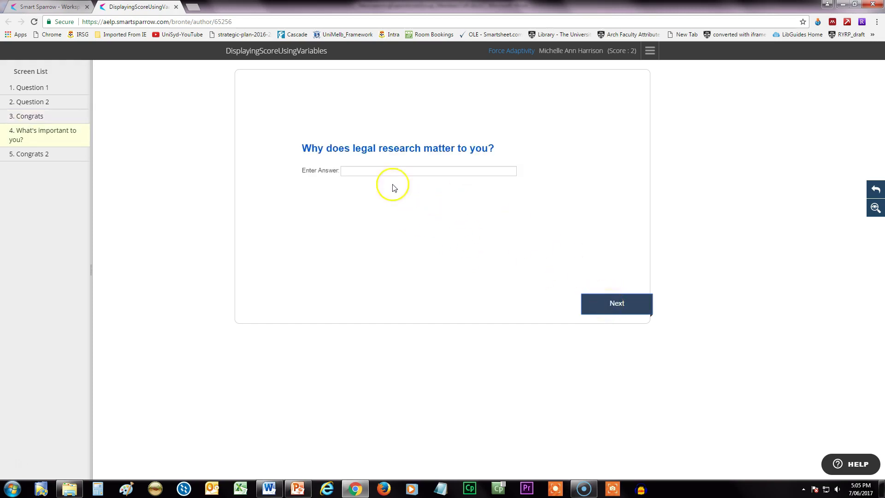
pyautogui.click(355, 170)
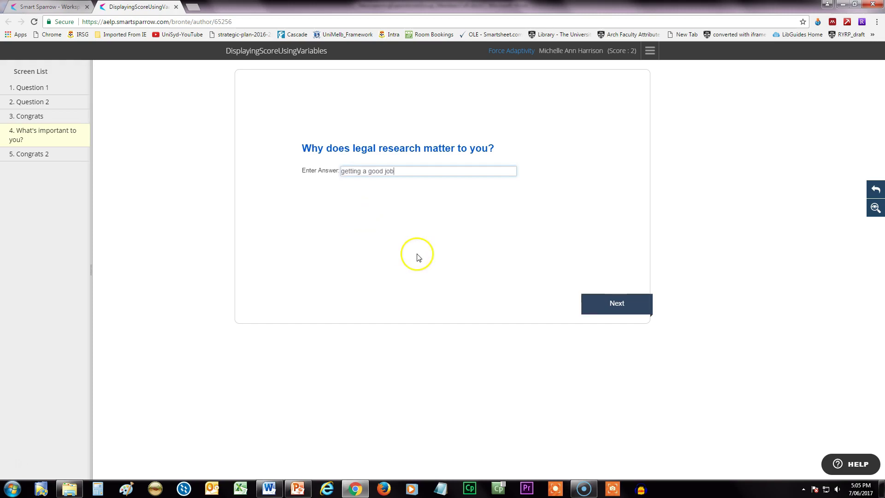
pyautogui.click(595, 308)
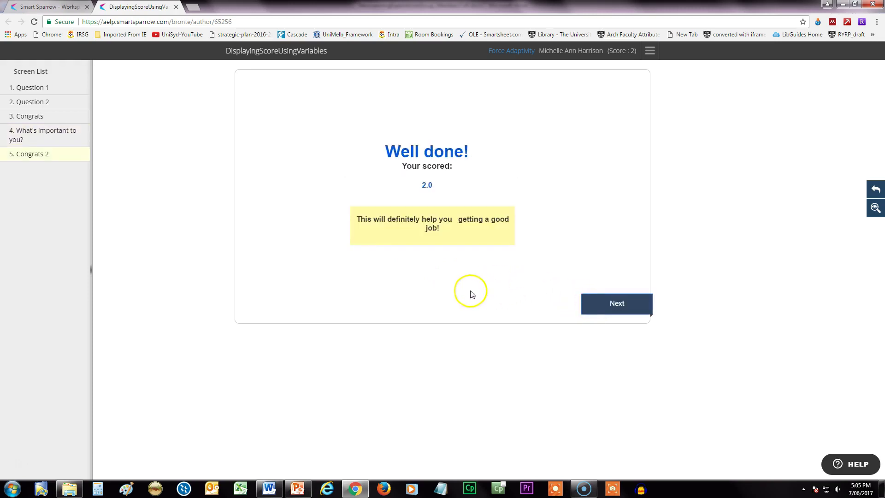